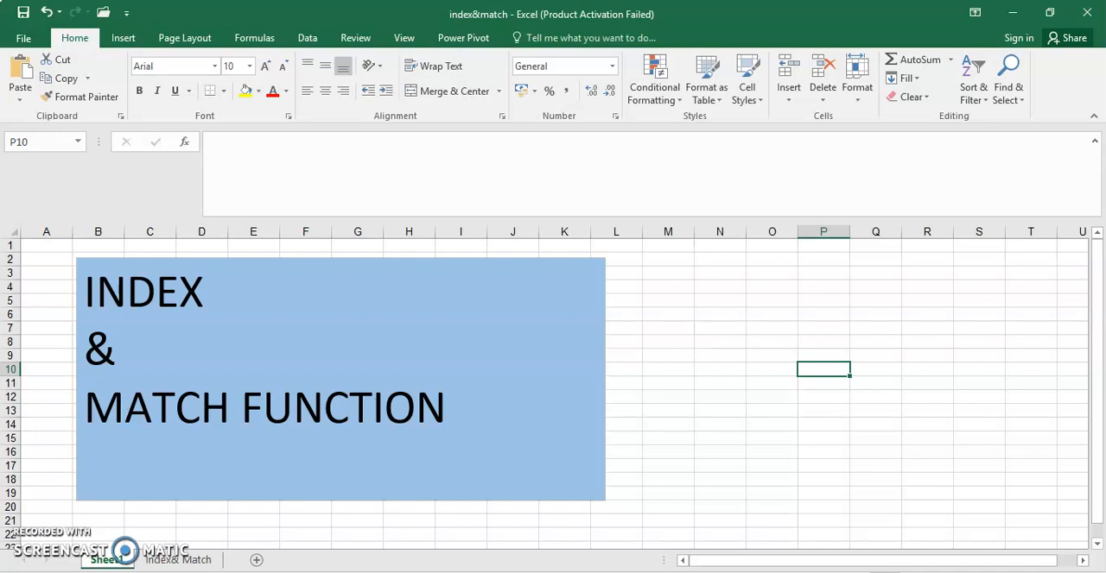
- On the Index& Match sheet, start an INDEX formula in cell B15 with the chef range A4:A13 as its array
click(180, 560)
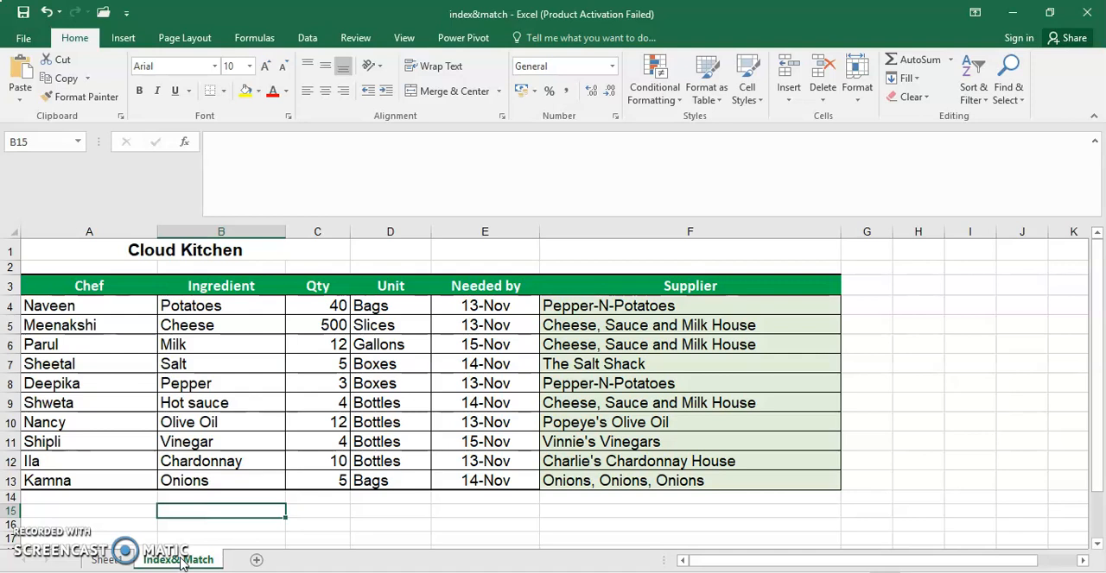
text(=inc)
key(BackSpace)
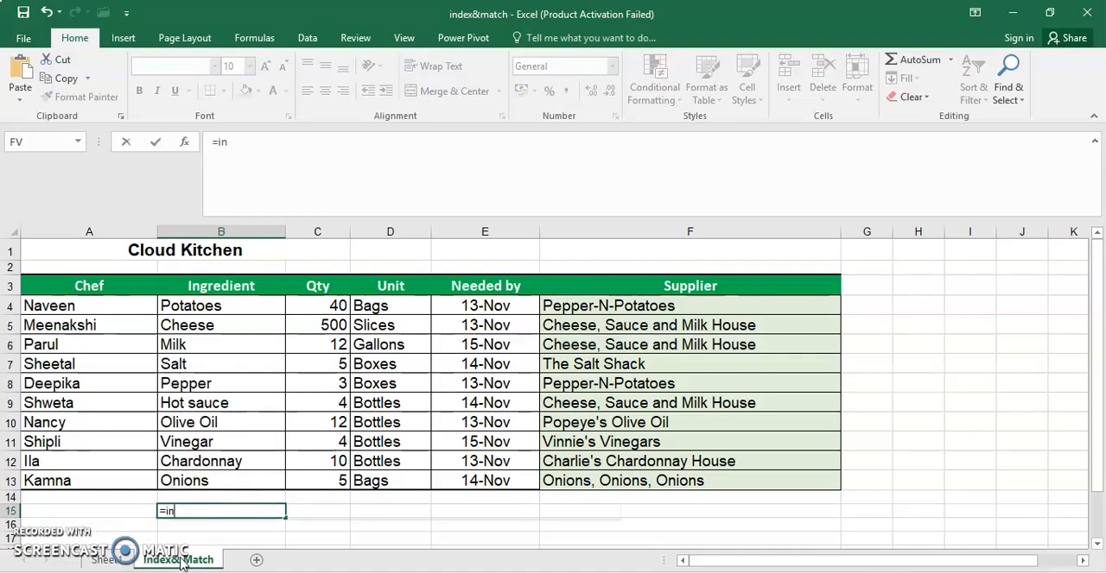
double_click(122, 515)
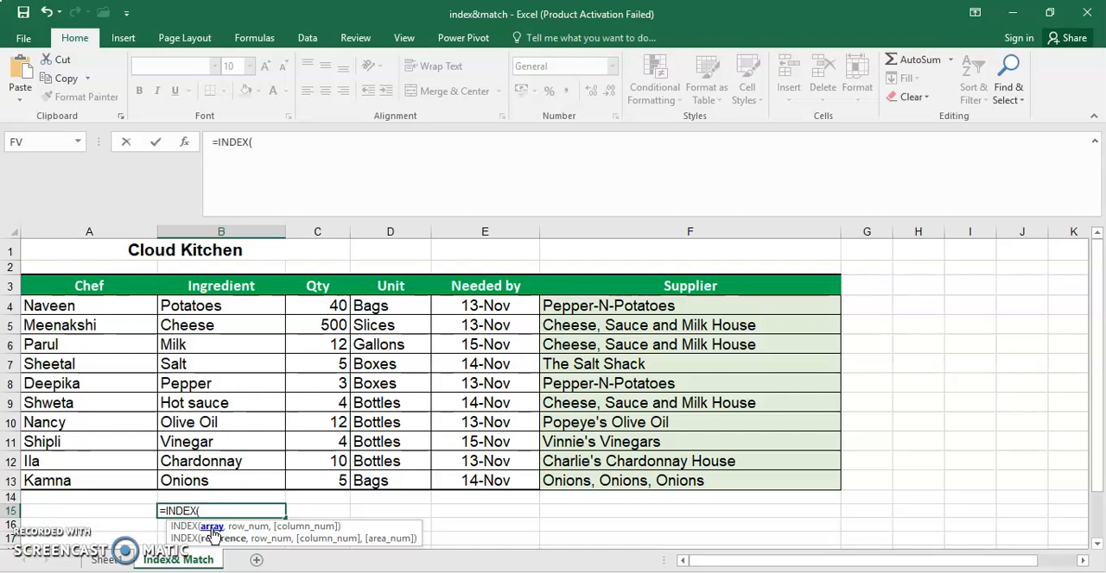
drag(94, 301, 94, 482)
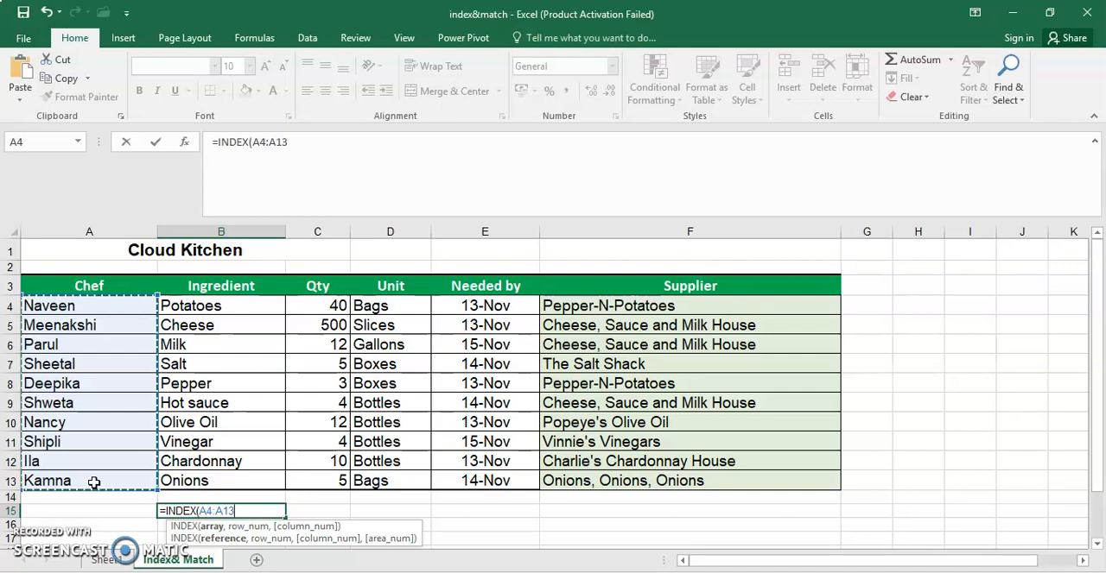
text(,)
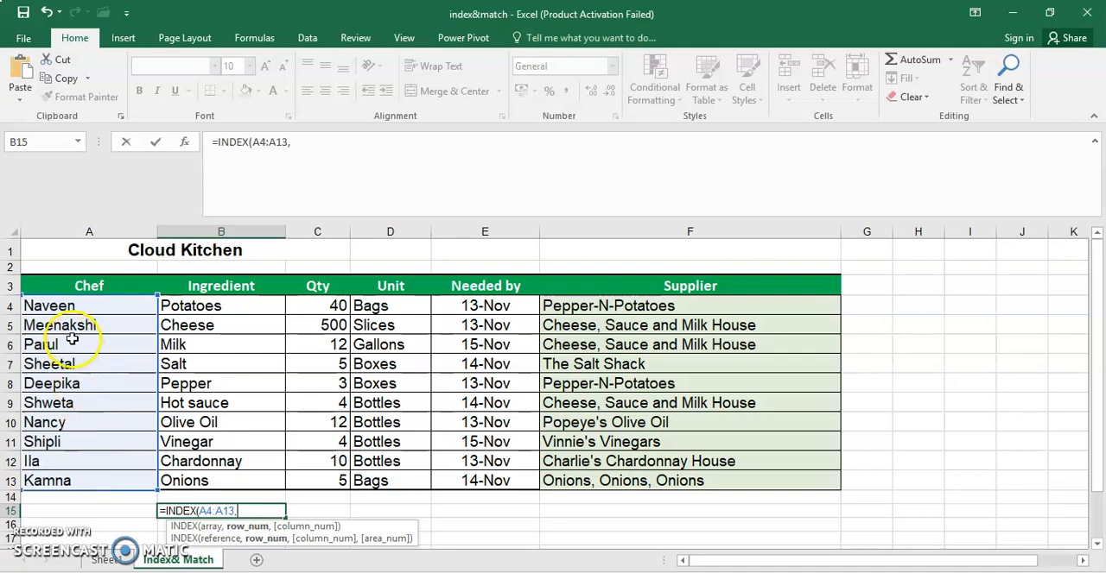
click(83, 447)
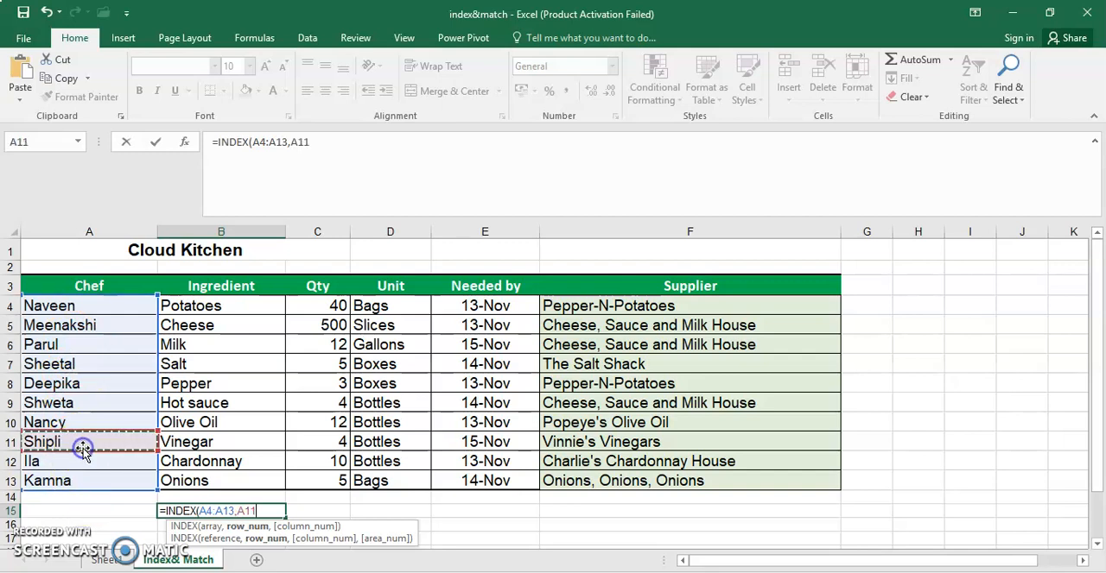
key(BackSpace)
key(BackSpace)
key(BackSpace)
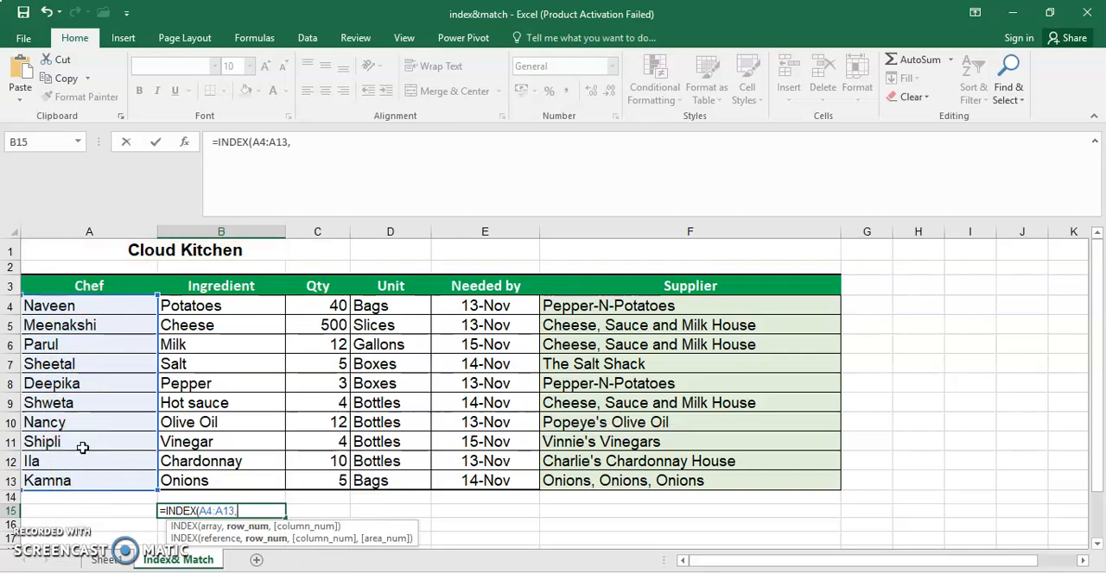
- Complete the INDEX formula in B15 with row number 2
text(2)
text())
key(Return)
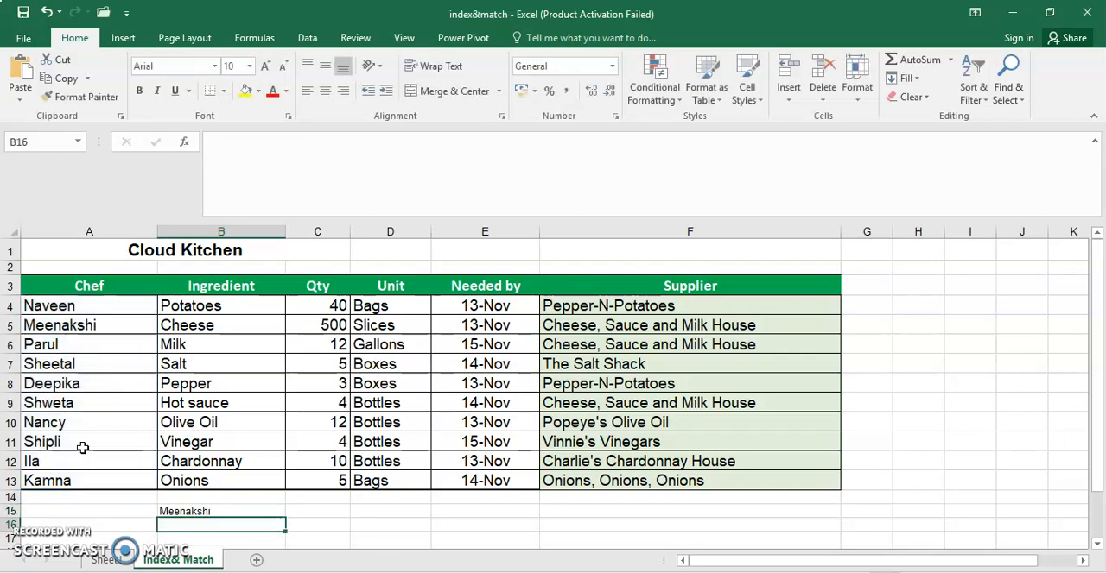
- Examine the chef entries in A5 and A11 and the ingredient in B11
click(108, 329)
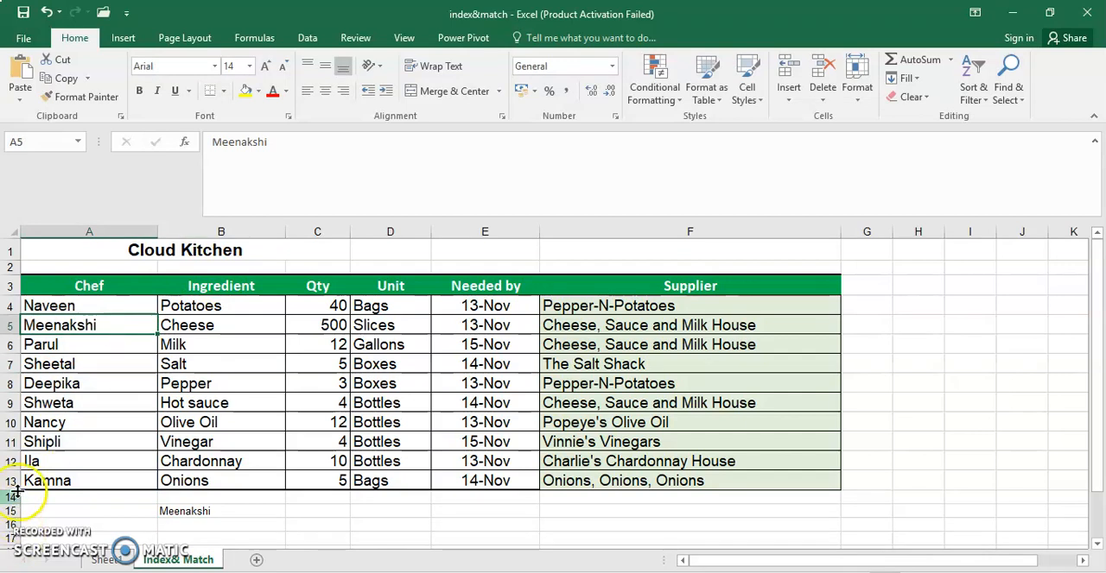
click(40, 444)
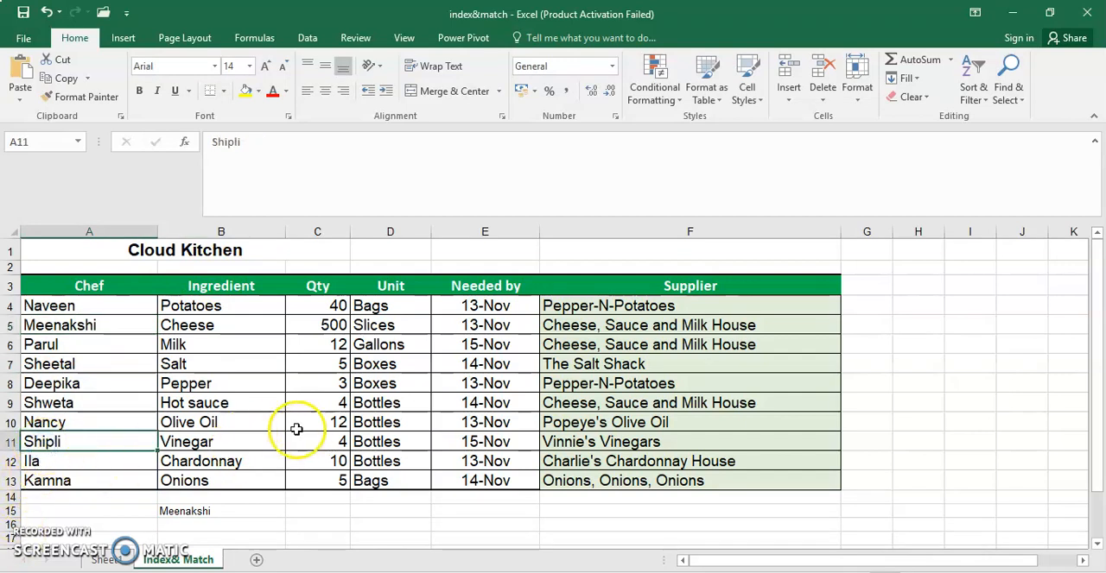
click(228, 442)
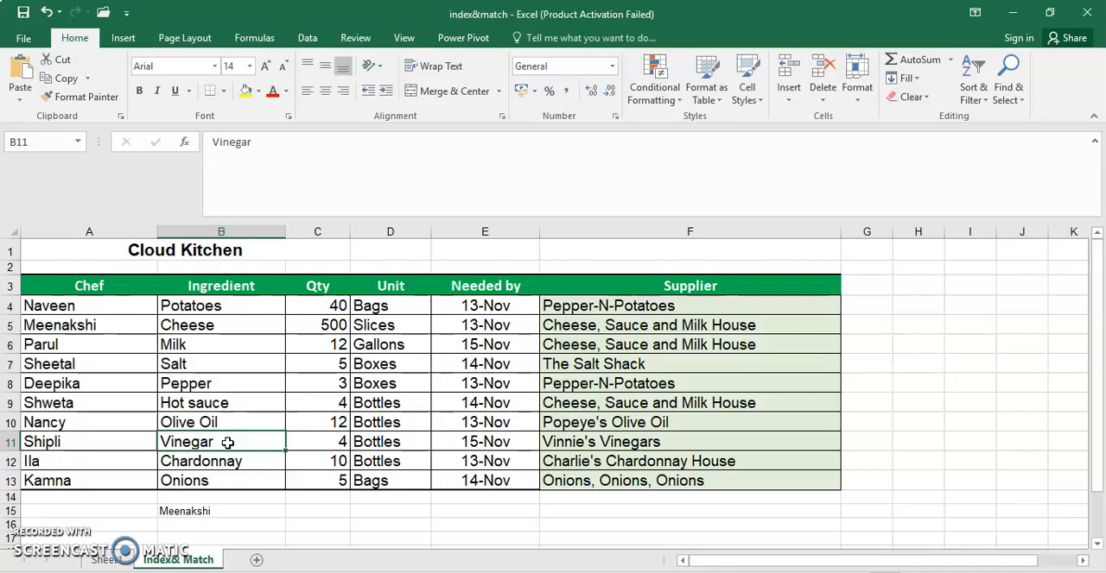
- Clear cell B15 and start a MATCH formula there with "Vinegar" as the lookup value
click(216, 511)
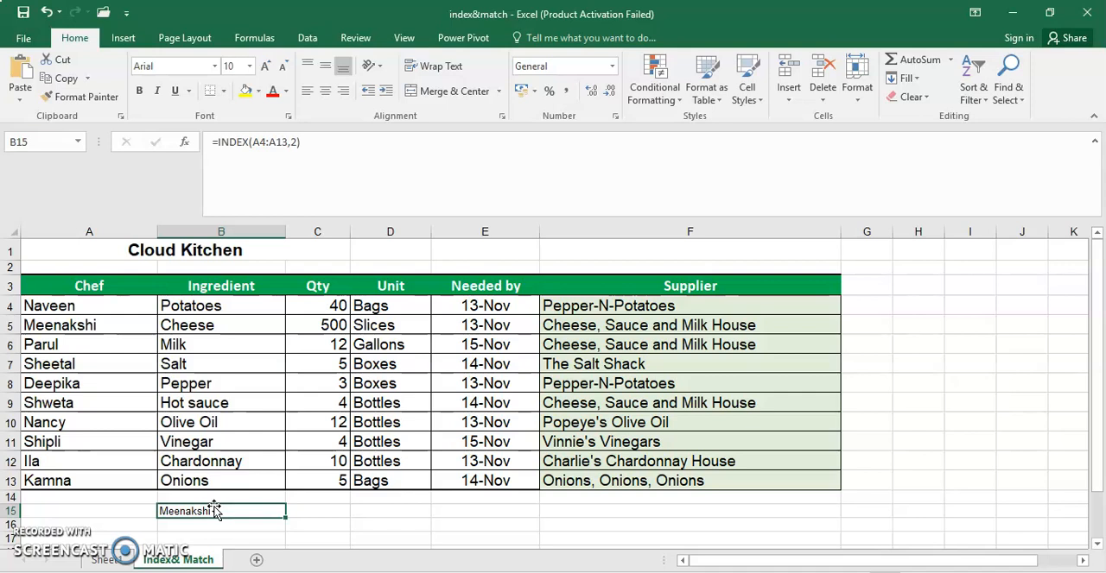
key(Delete)
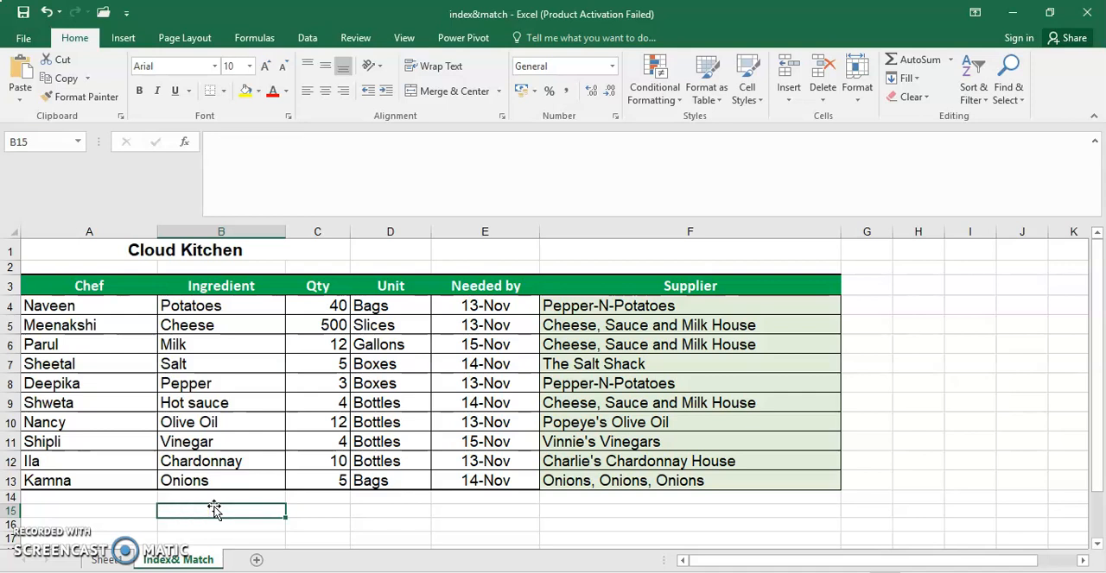
text(=mat)
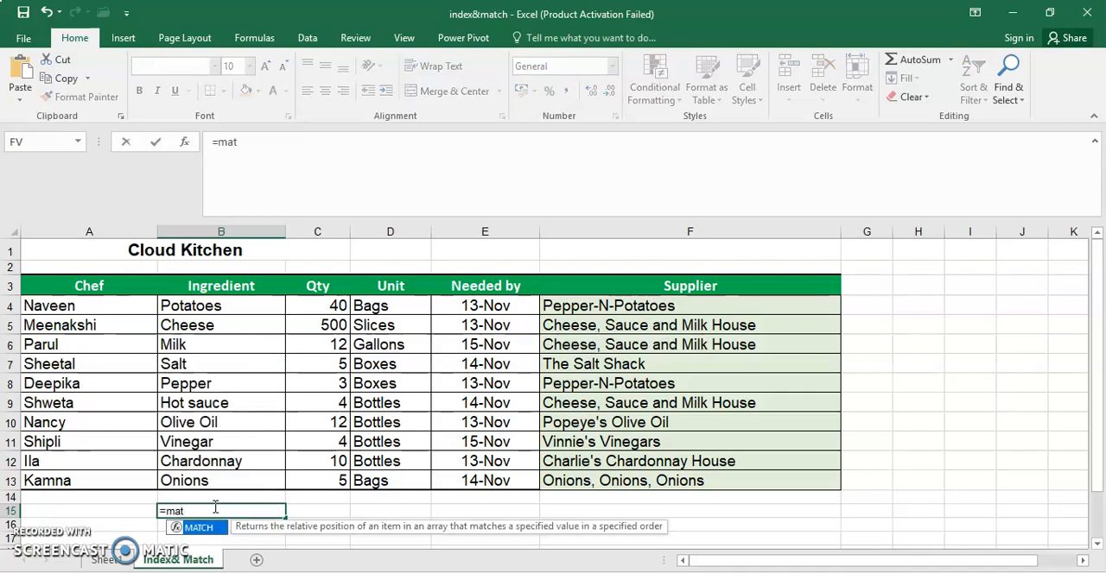
double_click(199, 527)
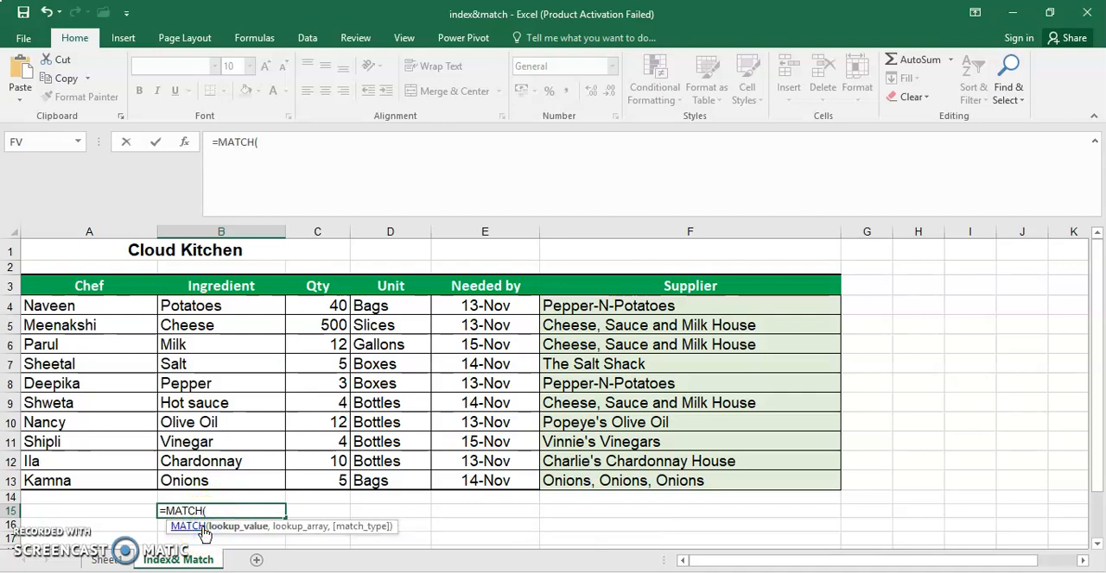
click(234, 536)
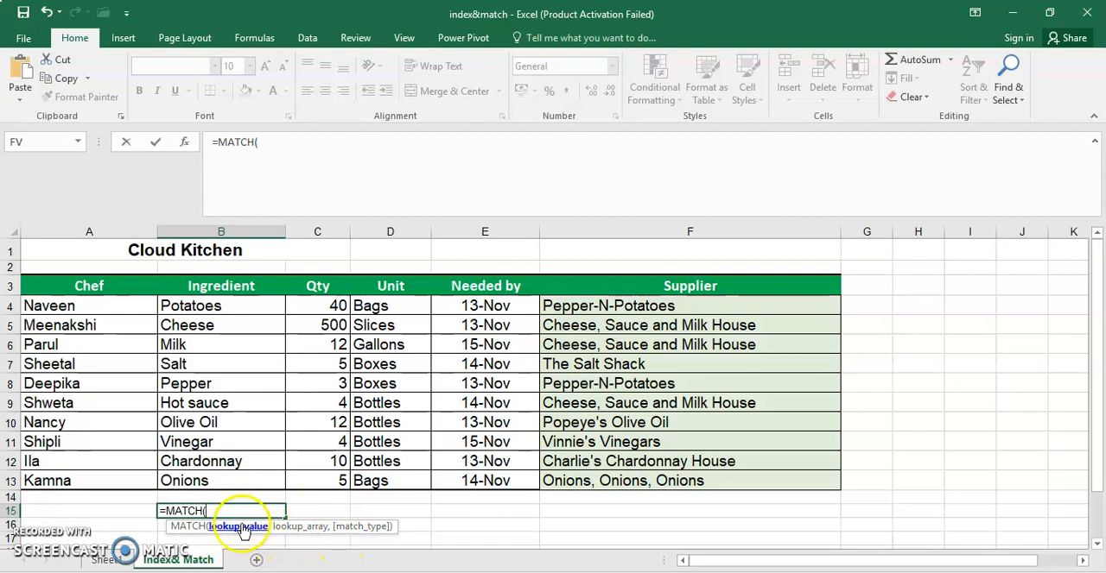
text(")
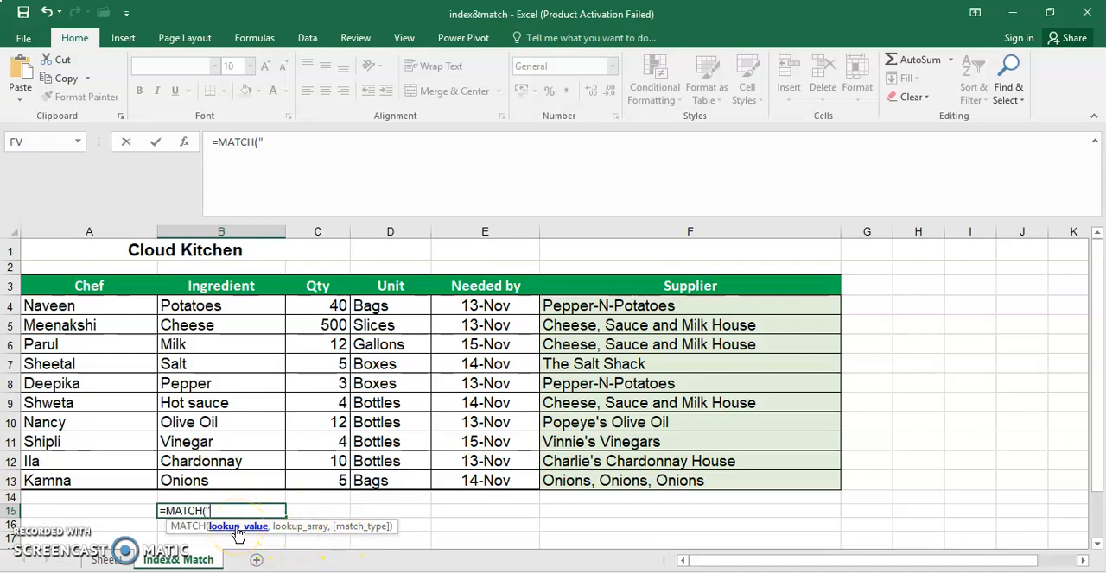
text(Vinegar")
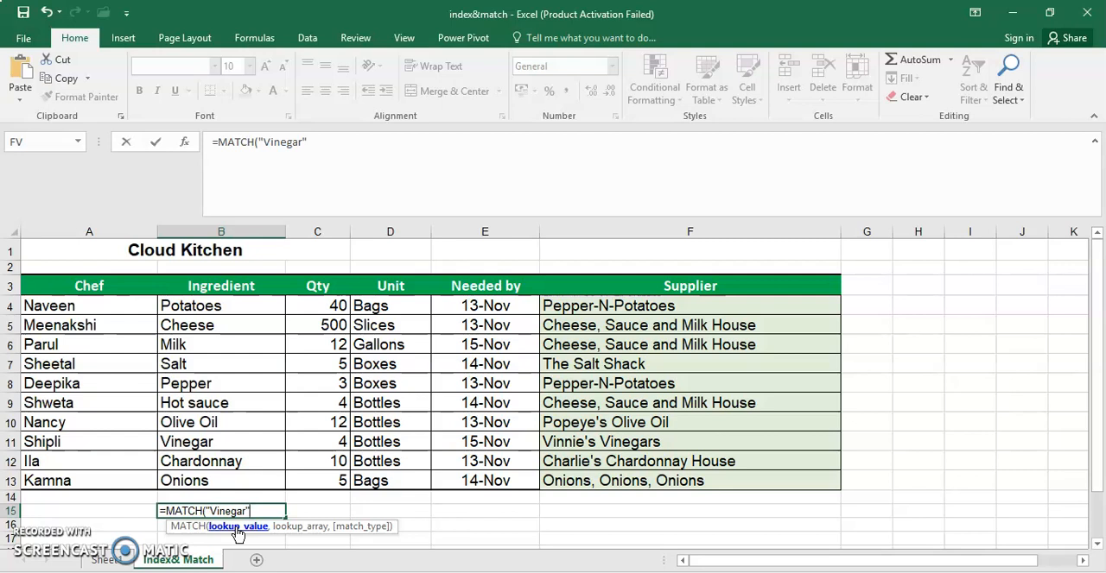
text(,)
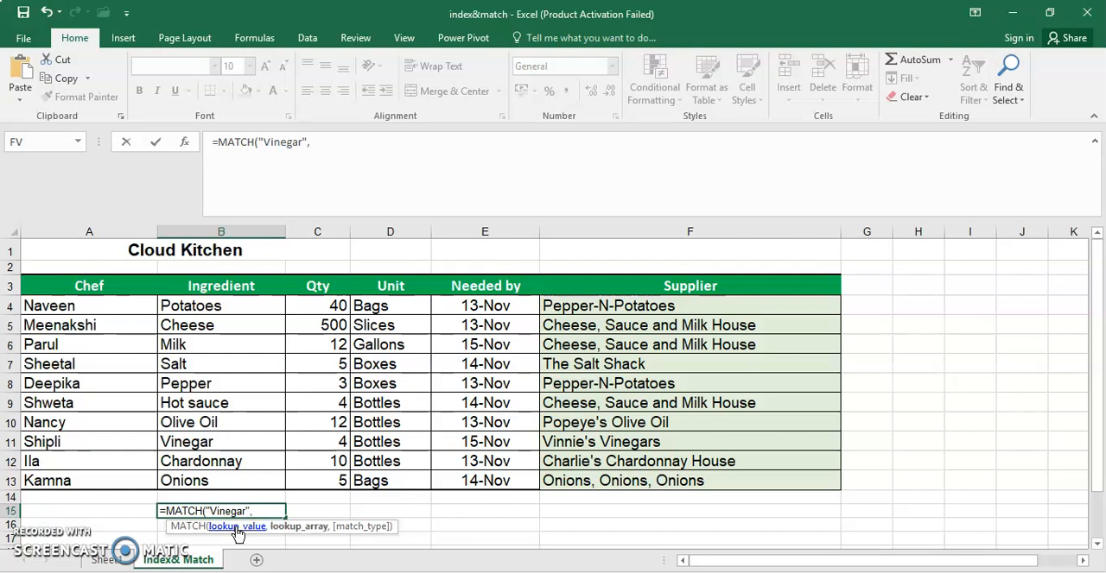
- Complete the MATCH formula with the ingredient range B4:B13 as lookup array and match type 0 for an exact match
drag(223, 306, 230, 481)
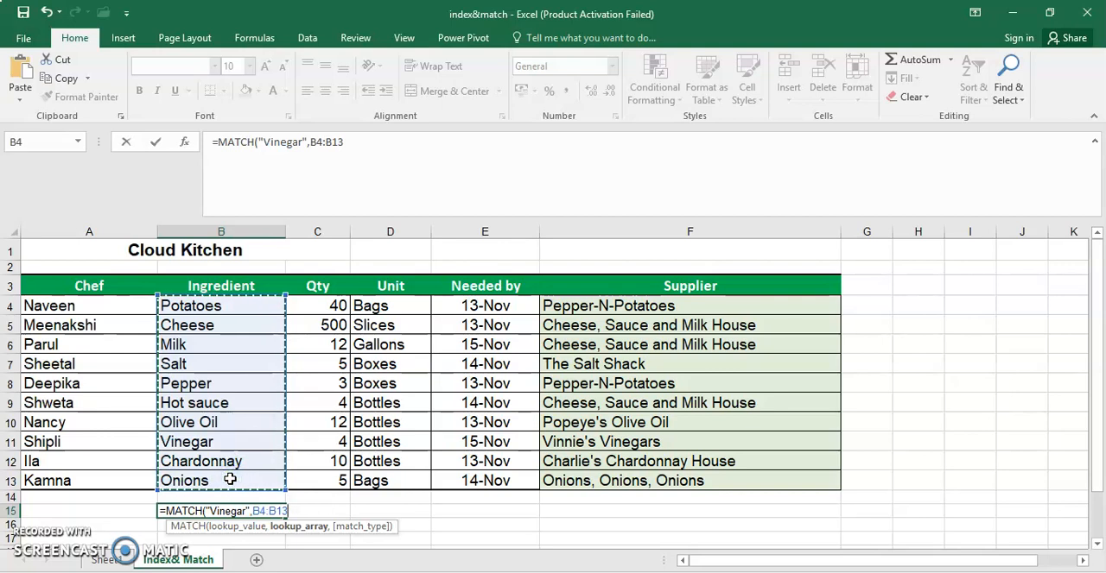
text(,)
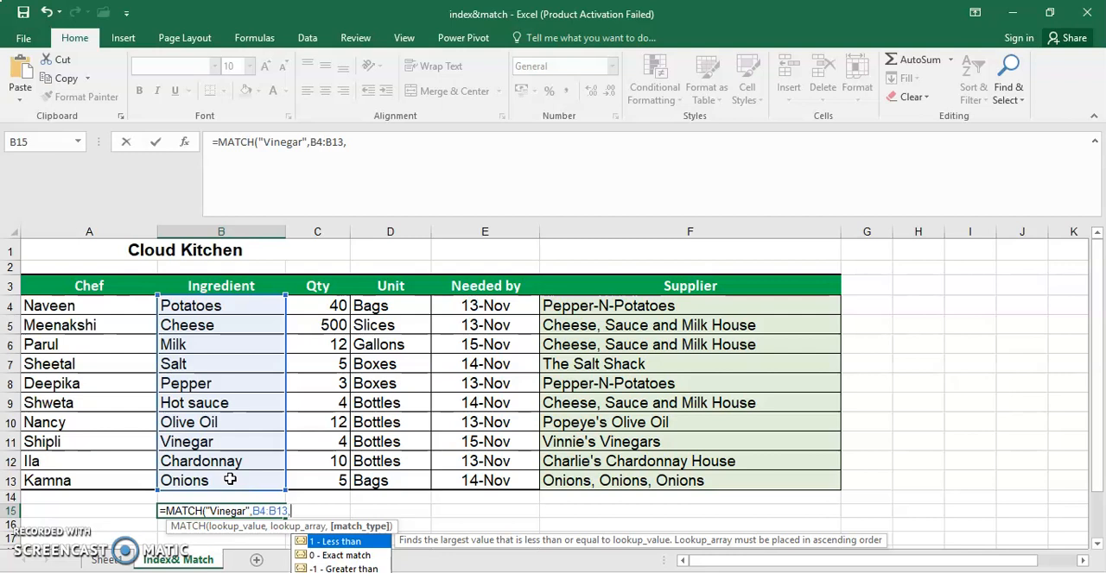
double_click(362, 557)
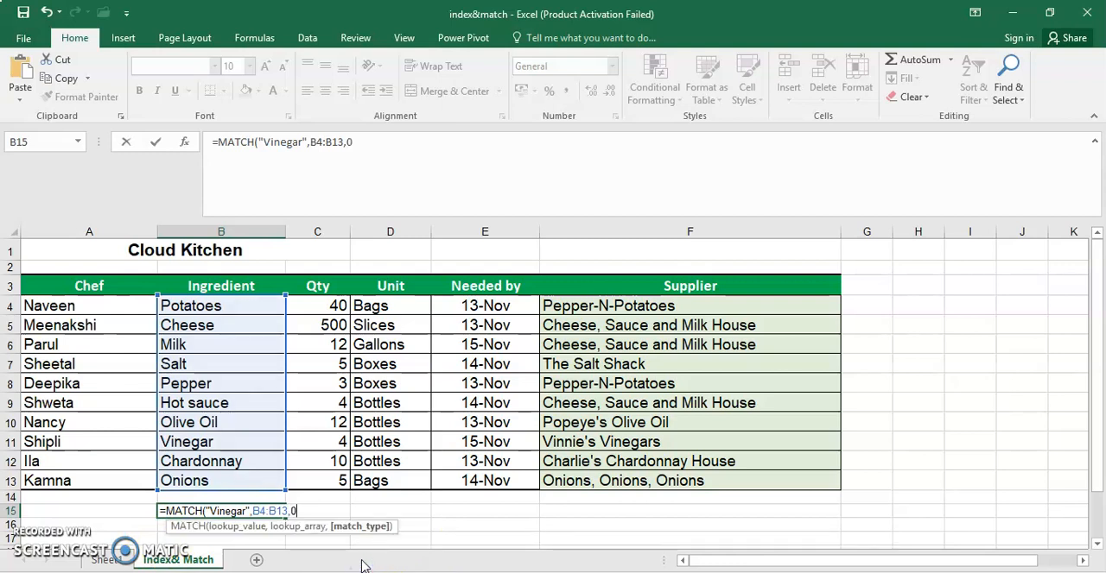
text())
key(Return)
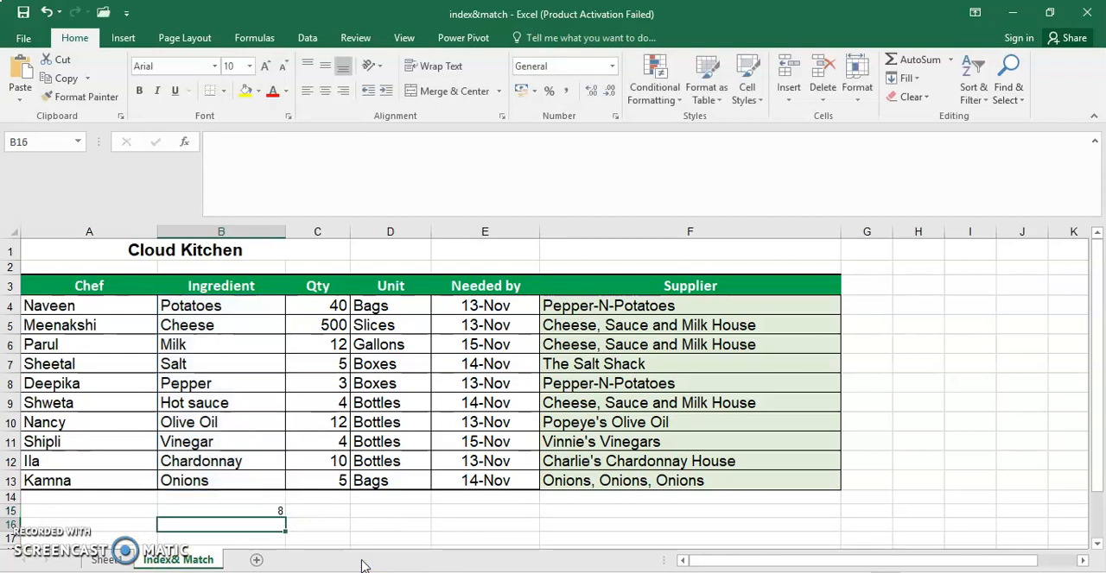
click(353, 567)
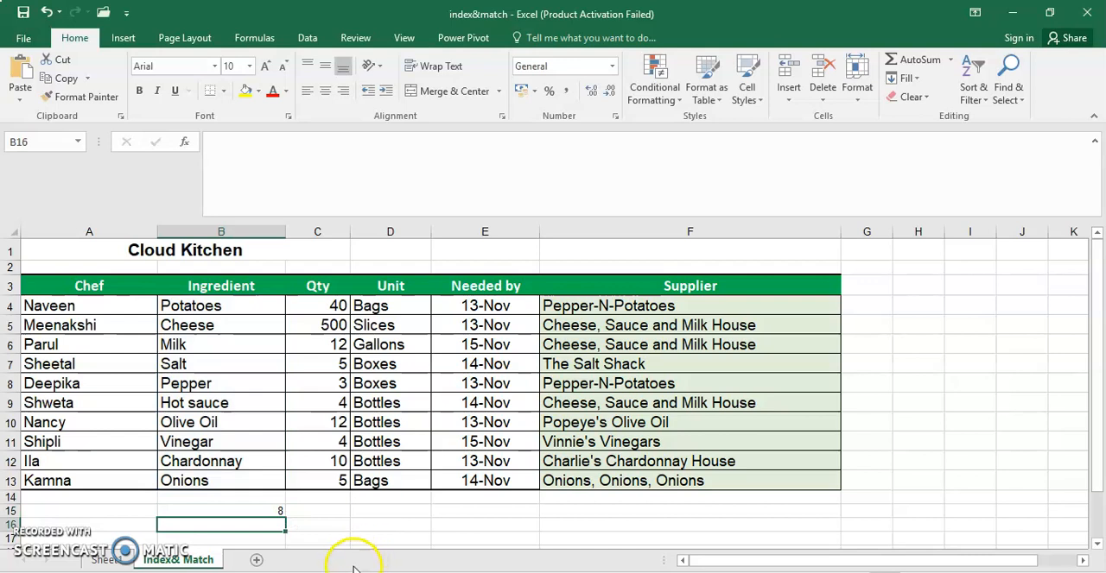
- Compare the MATCH result in B15 with the chef entry in A11
click(247, 511)
click(72, 441)
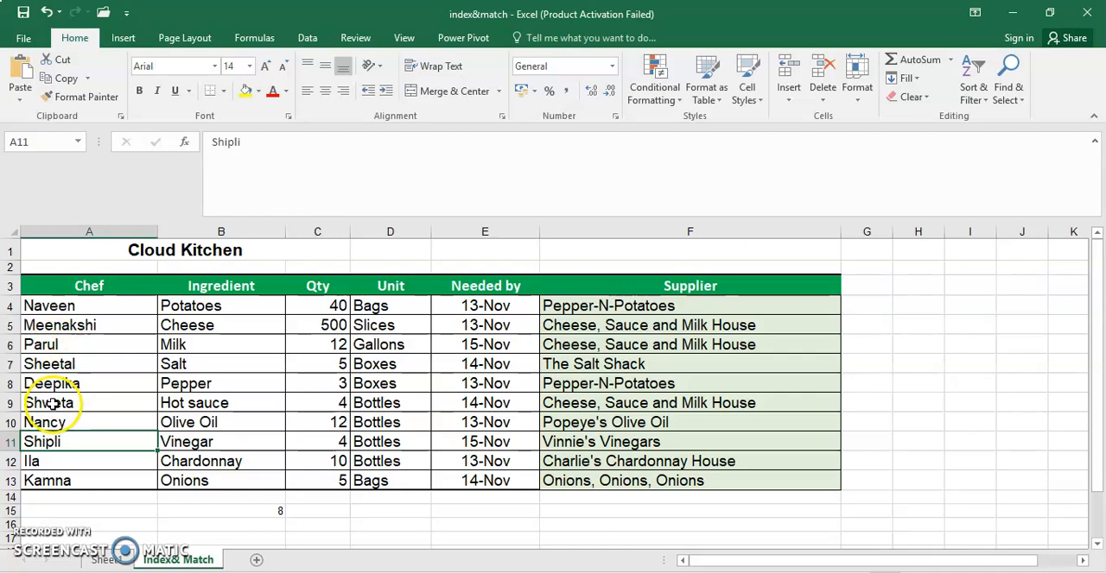
click(47, 443)
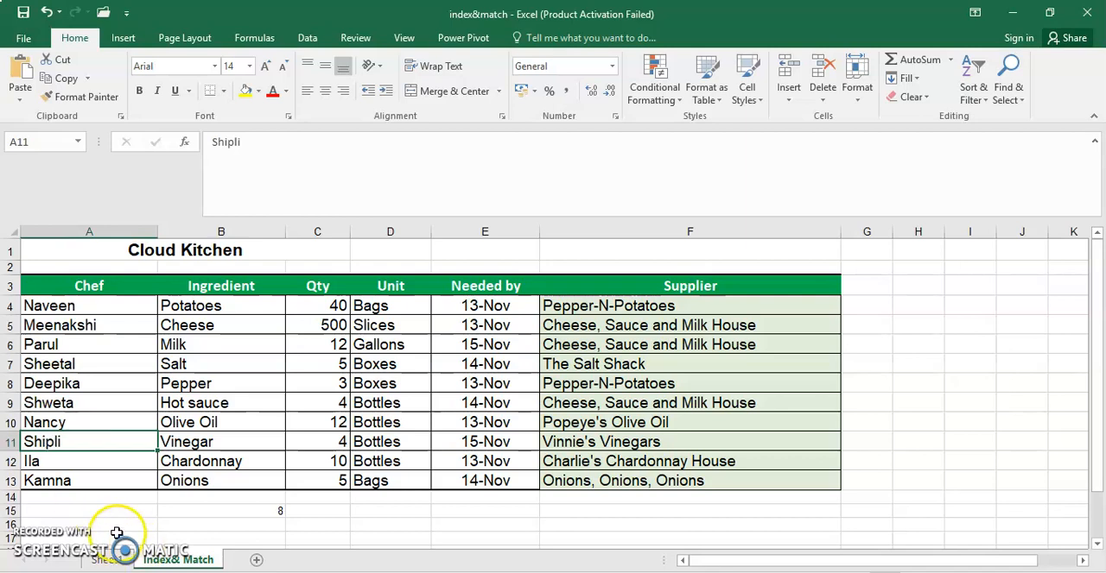
- Clear cell B15 and start a new INDEX formula there with the chef range A4:A13 as its array
click(174, 510)
key(Delete)
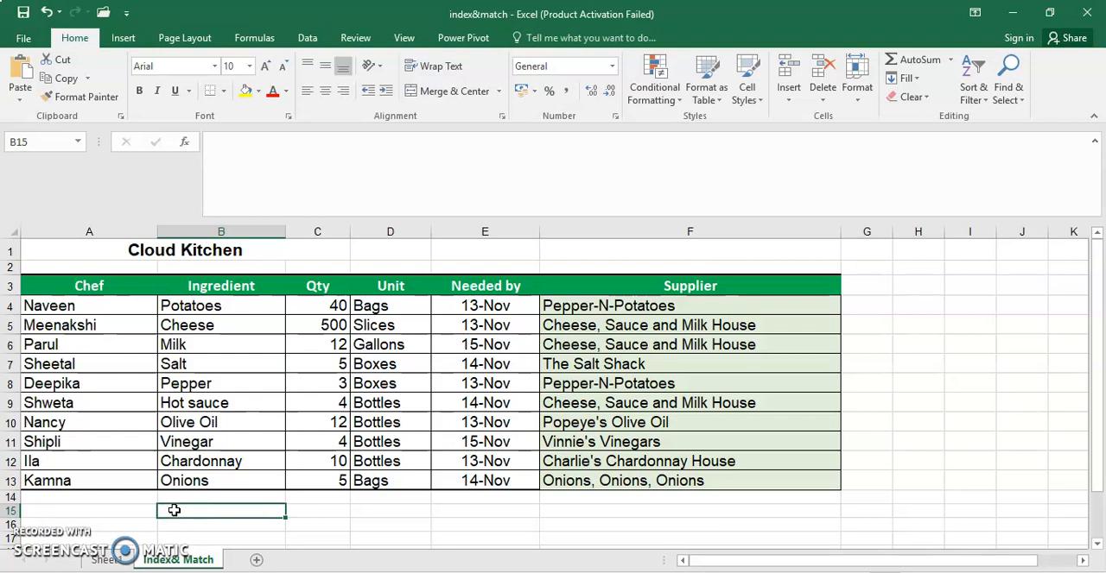
text(=inc)
key(BackSpace)
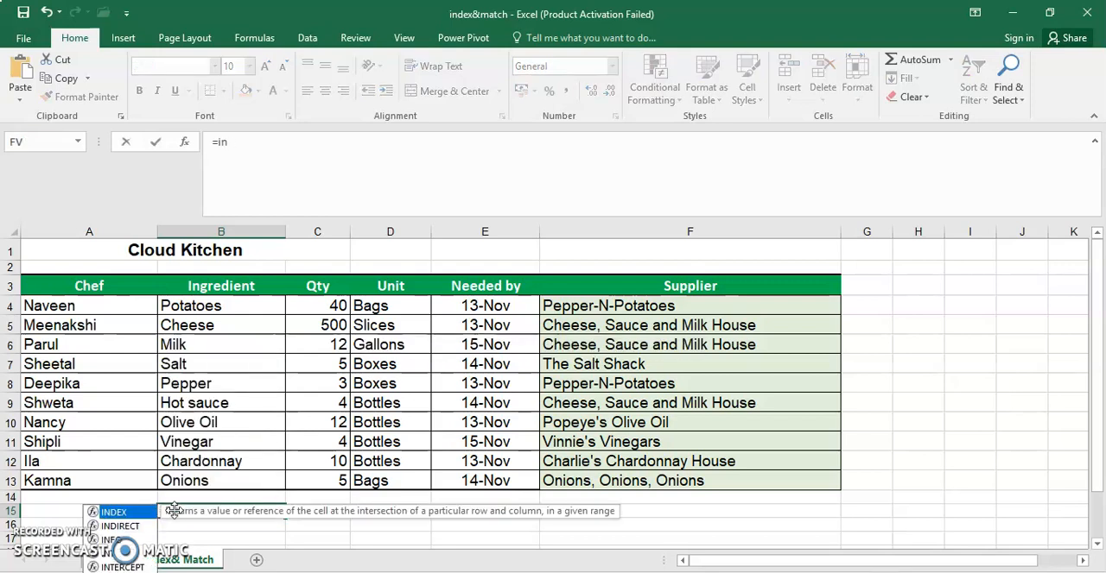
double_click(108, 512)
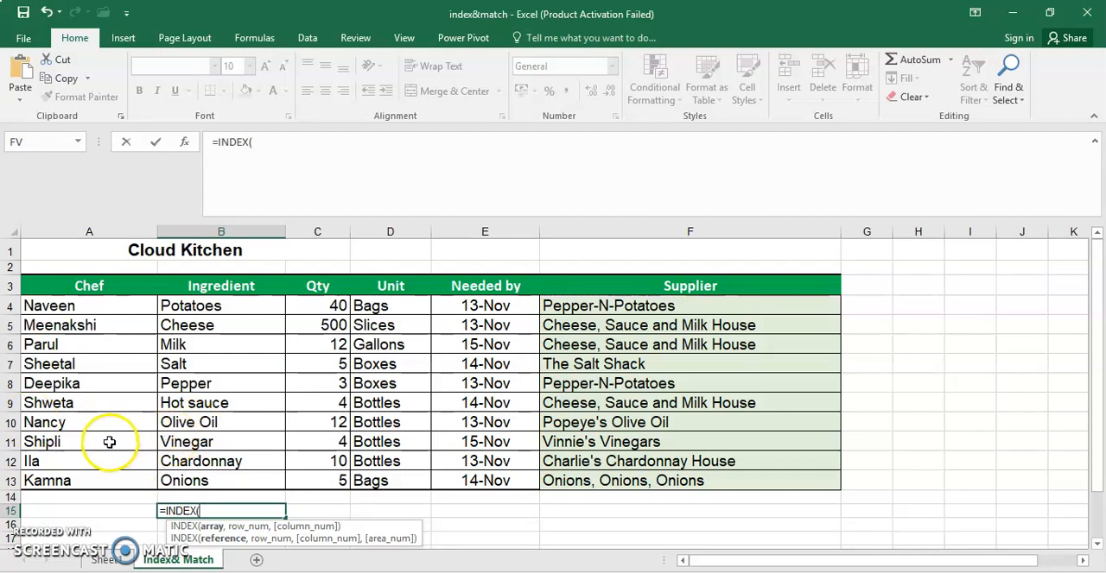
drag(102, 306, 100, 485)
text(,)
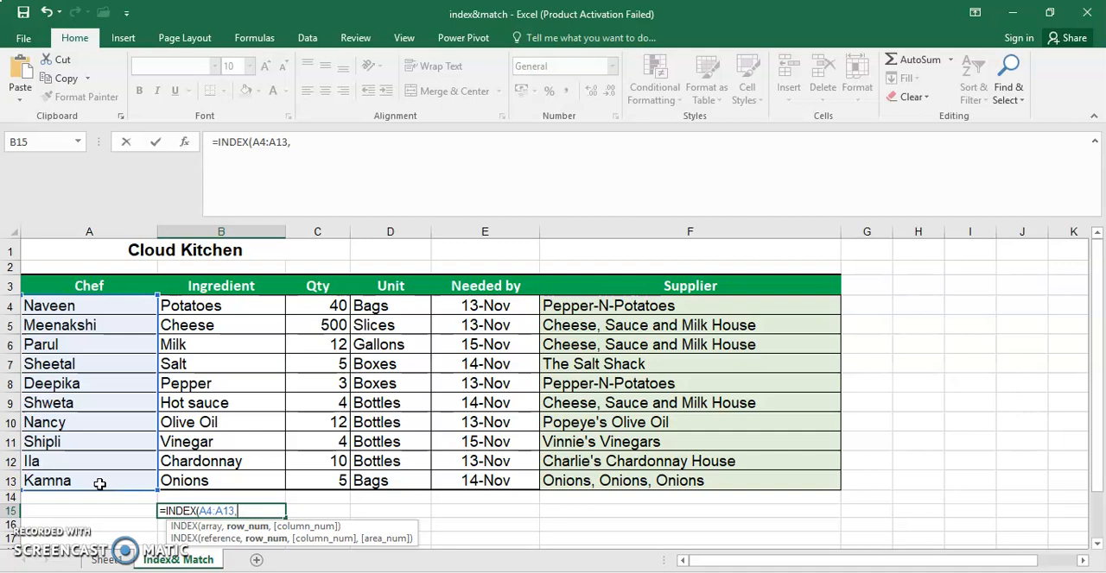
- Nest a MATCH function as the row number of the INDEX formula in B15, with "Vinegar" as its lookup value
text(mat)
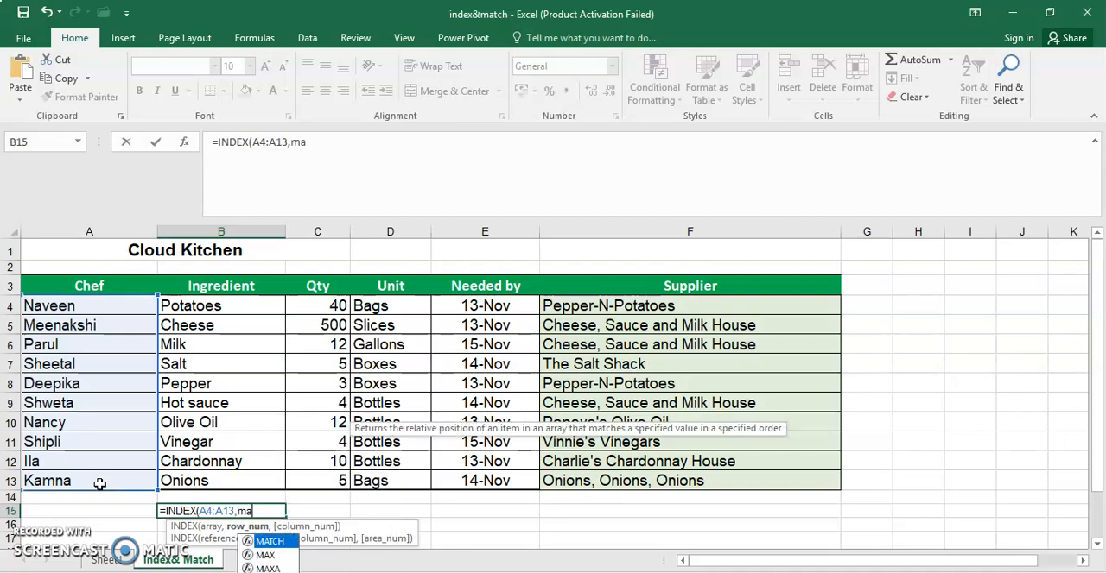
double_click(268, 541)
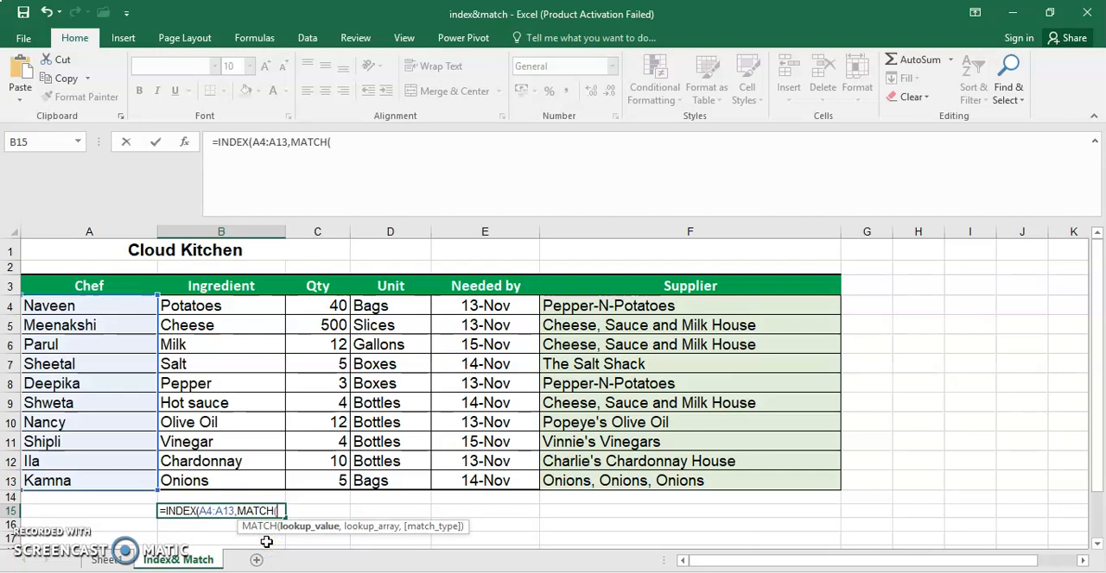
text(")
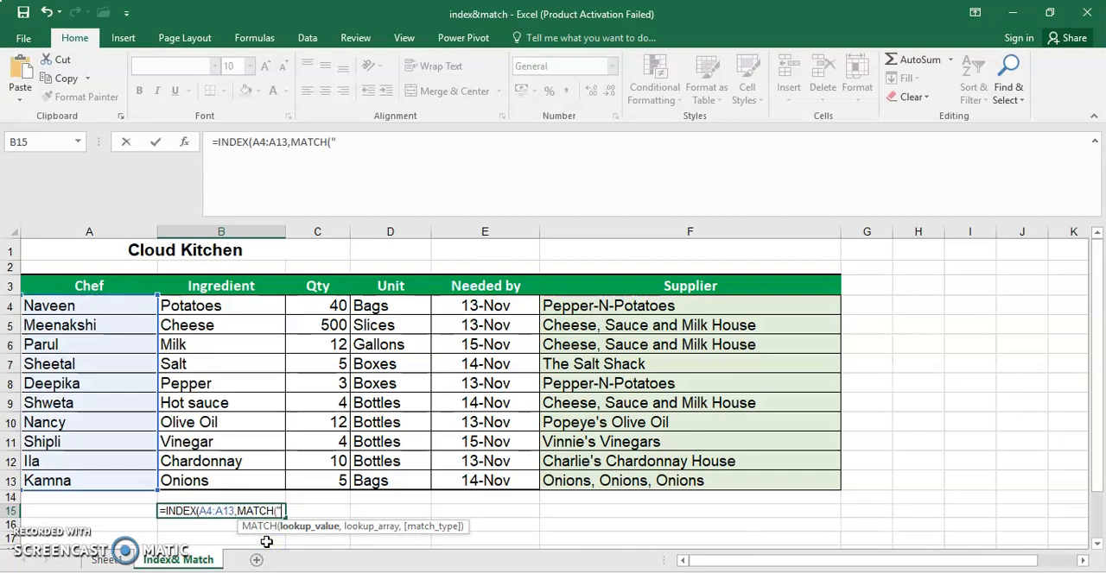
text(Vinegar",)
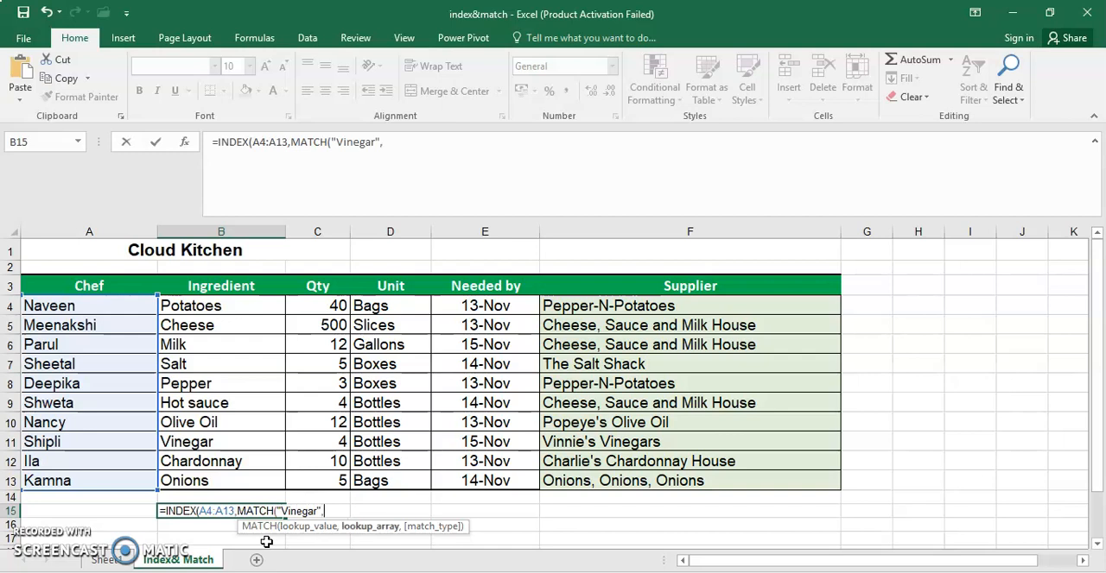
- Complete the nested MATCH with lookup array B4:B13 and exact match type 0, and enter the combined INDEX formula in B15
drag(262, 309, 267, 476)
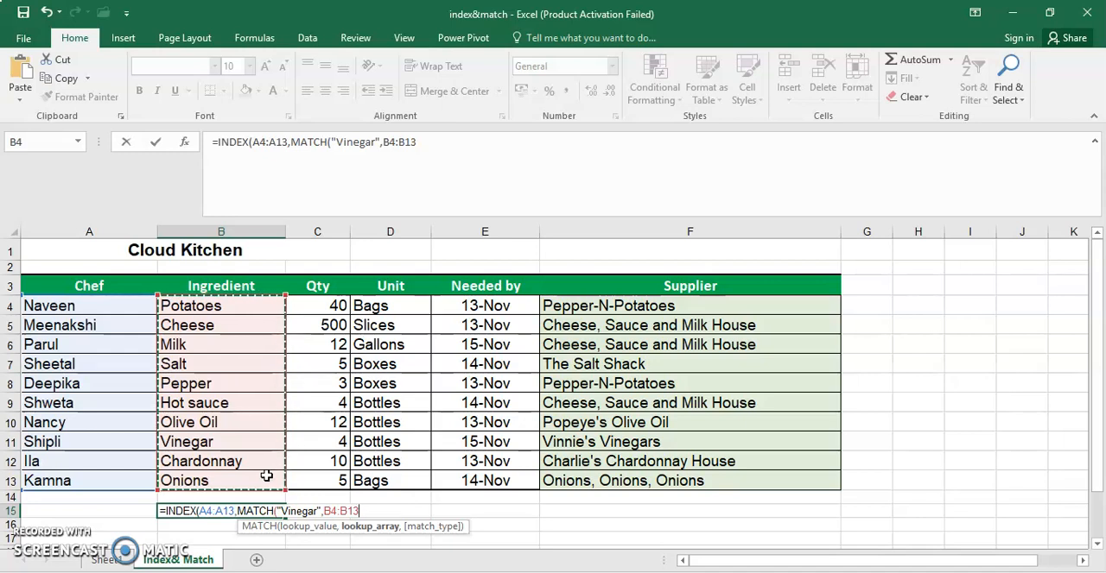
text(,)
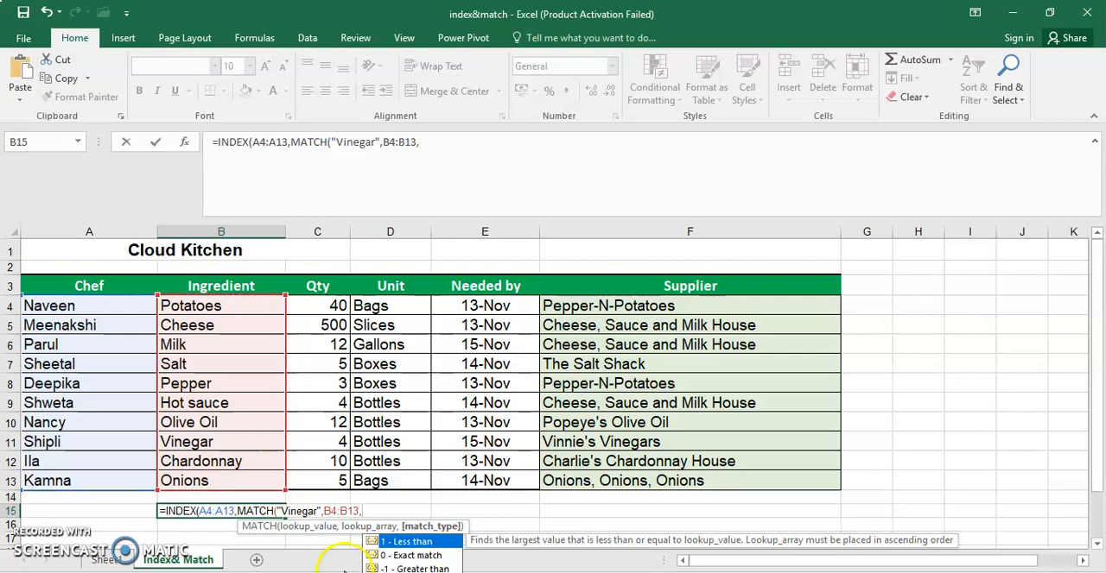
double_click(414, 556)
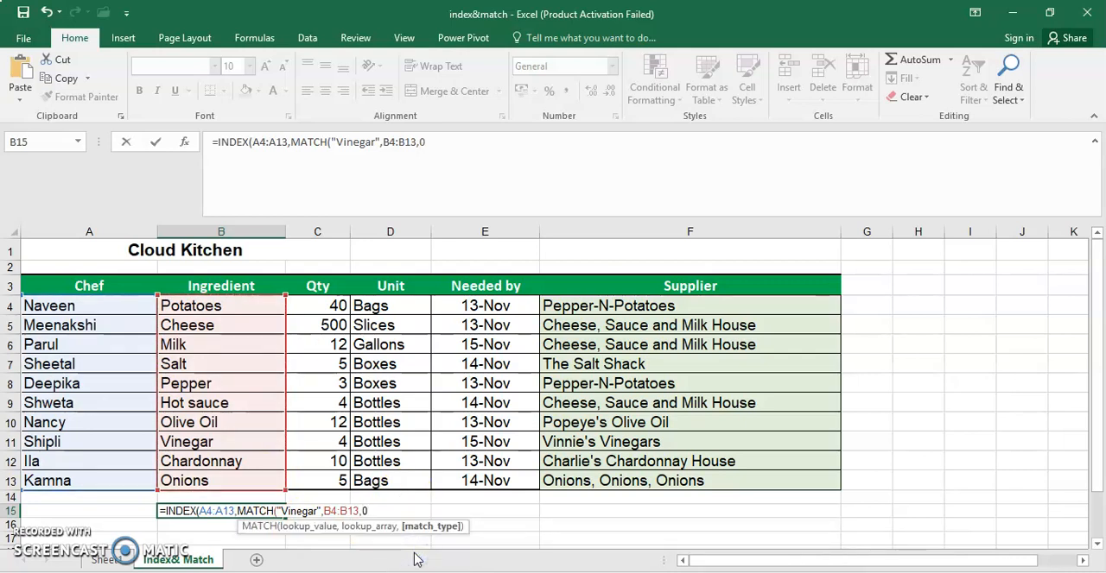
text())
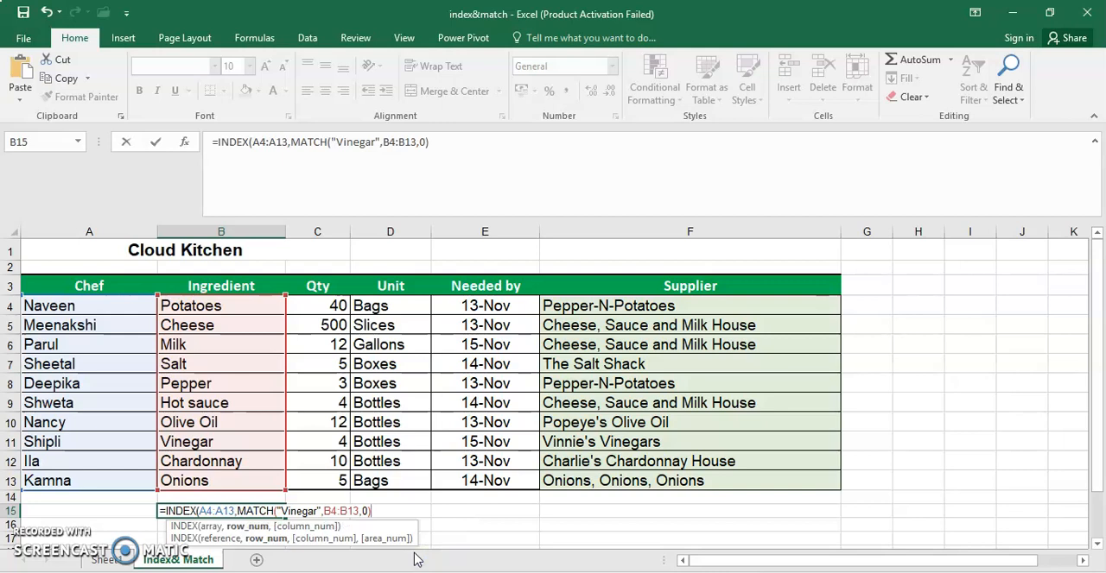
text())
key(Return)
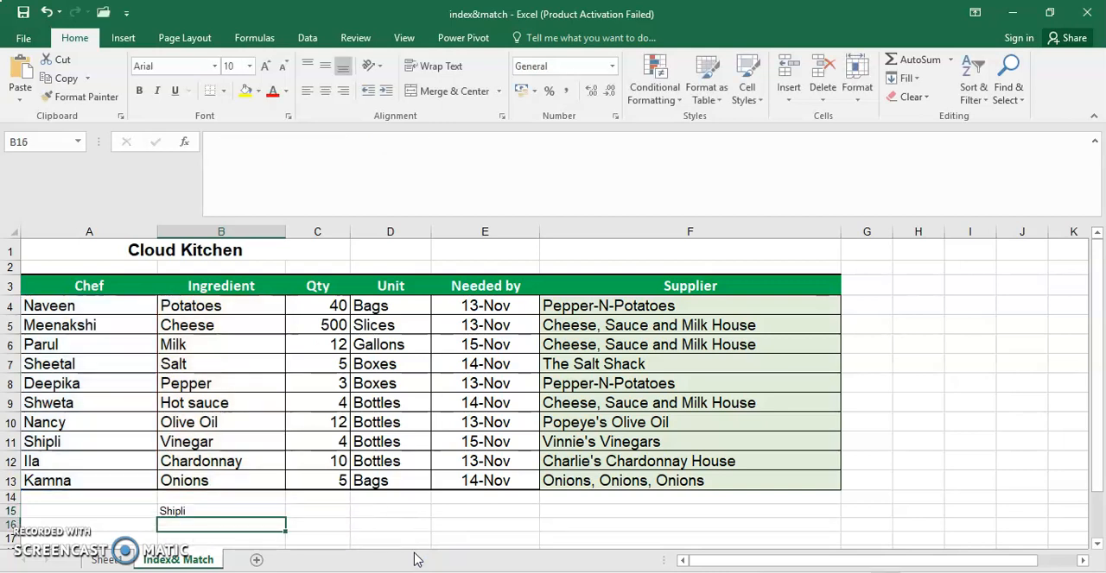
- Highlight the chef and ingredient cells A11:B11 with yellow fill and check them against the formula in B15
click(41, 442)
drag(42, 443, 164, 446)
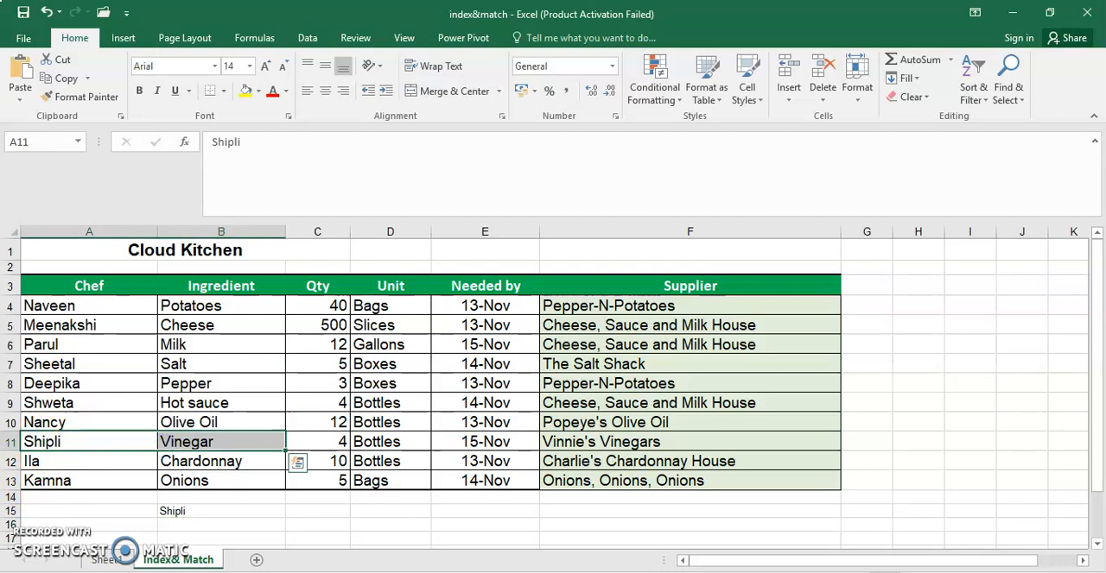
click(246, 91)
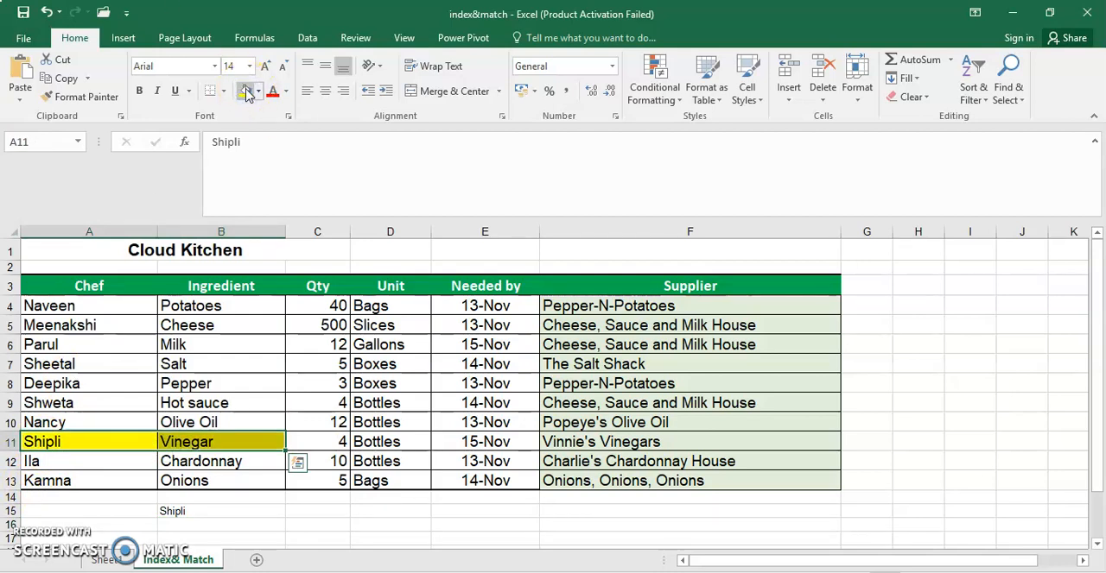
click(231, 513)
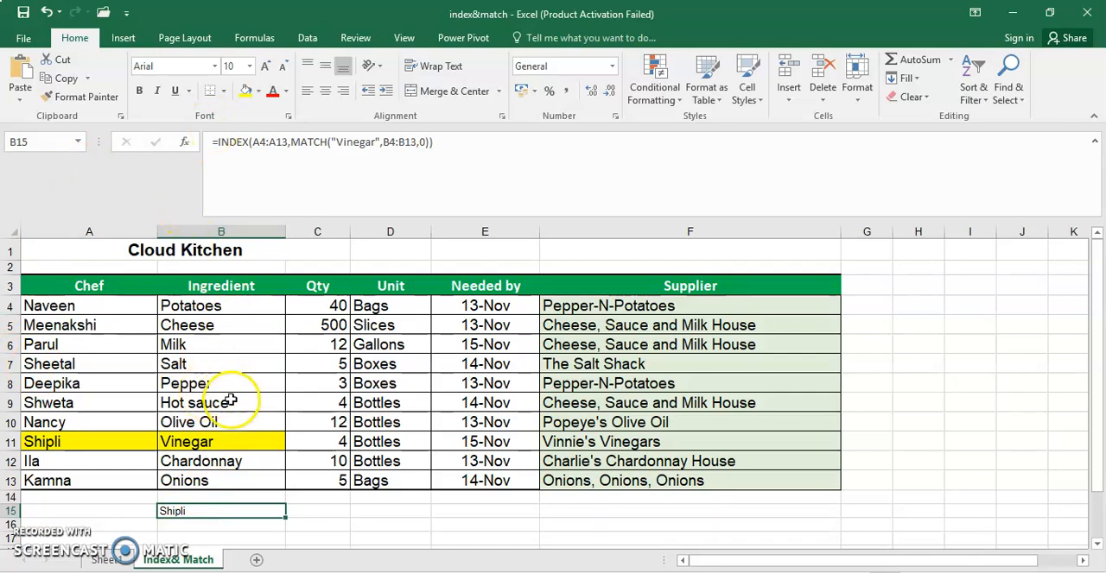
click(213, 442)
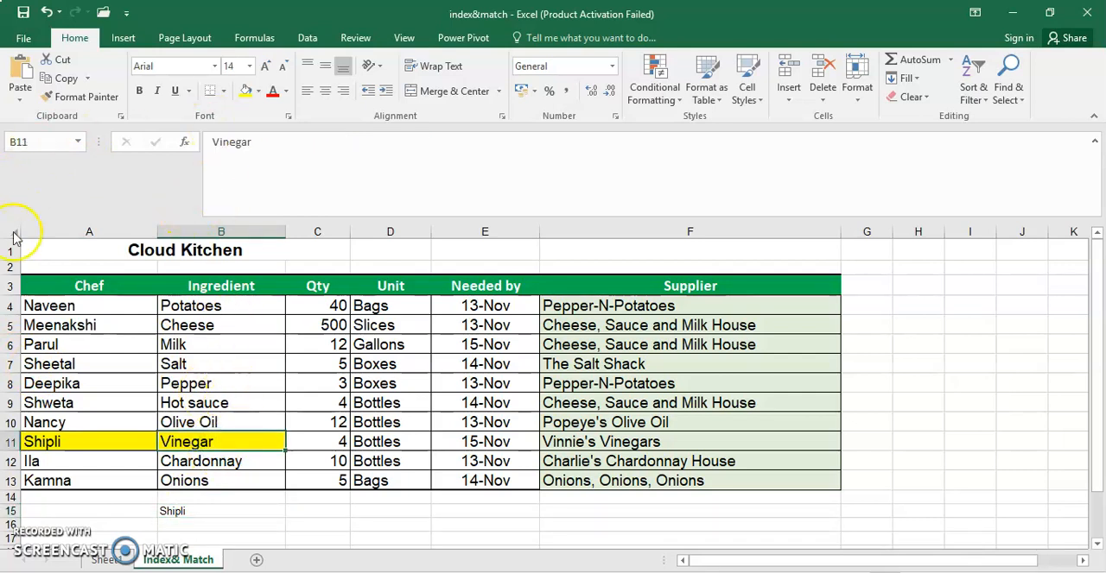